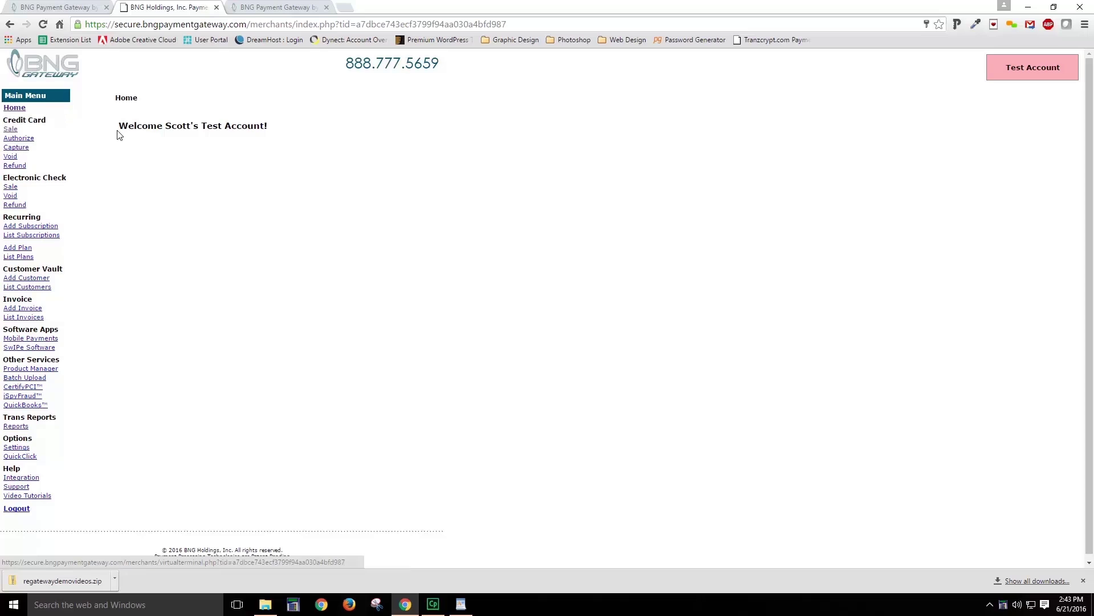
Step: On the credit card sale form, enter the card number, expiry 0320, amount 100.10 and security code
click(8, 130)
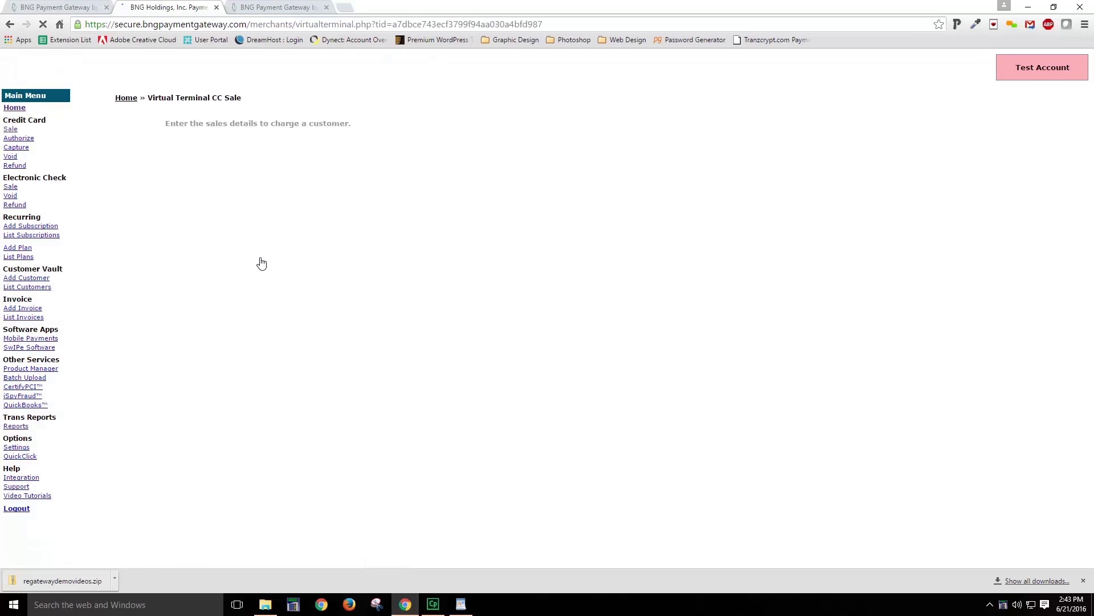
click(248, 168)
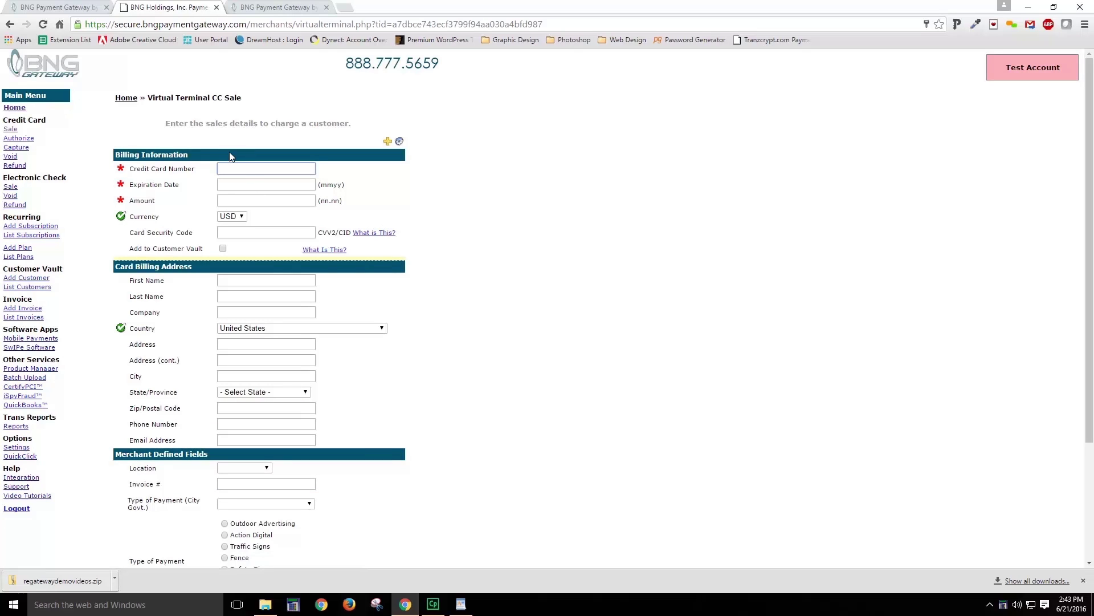
text(411)
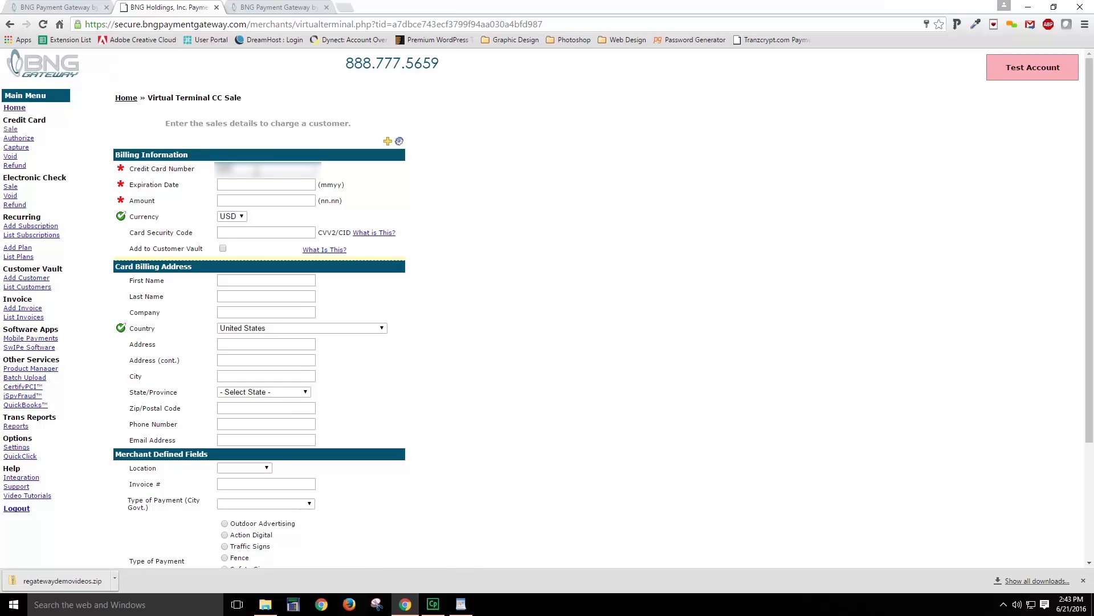
text(11111111)
click(230, 182)
text(0320)
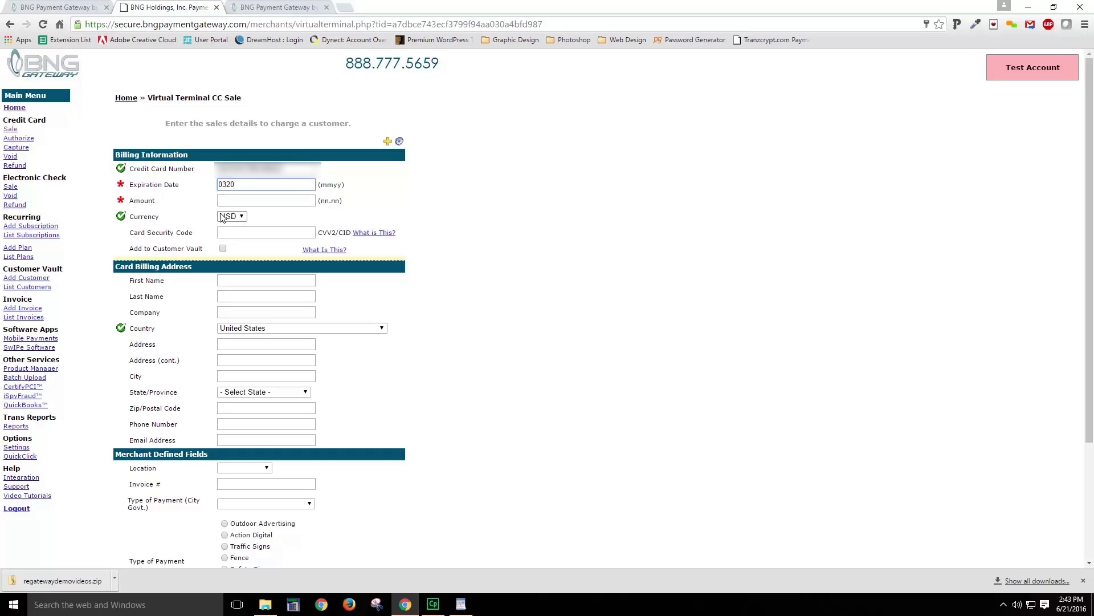
click(234, 201)
text(100.10)
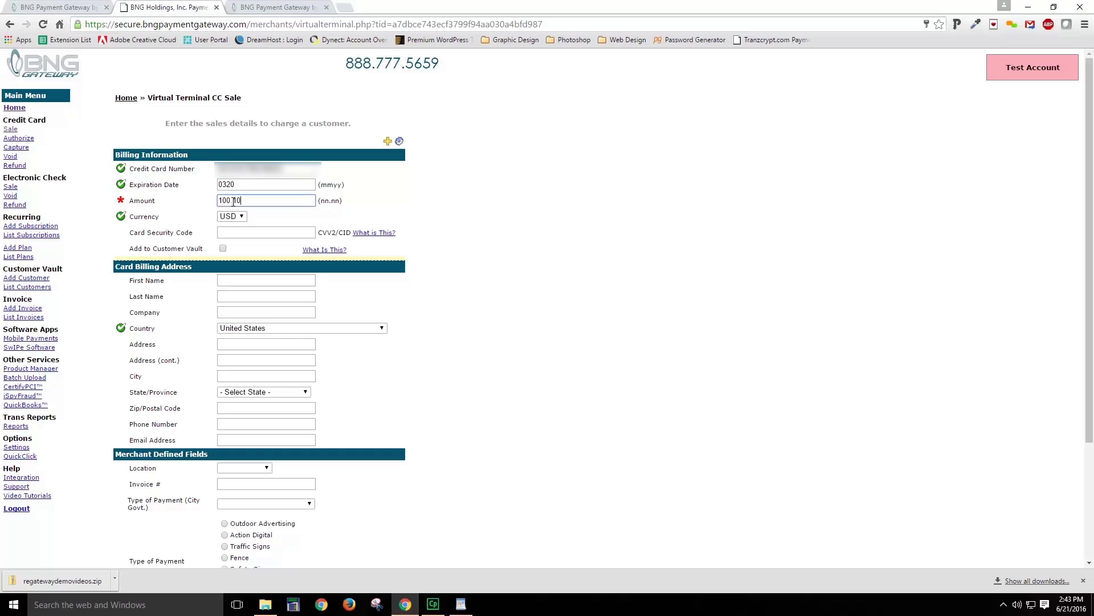
click(226, 230)
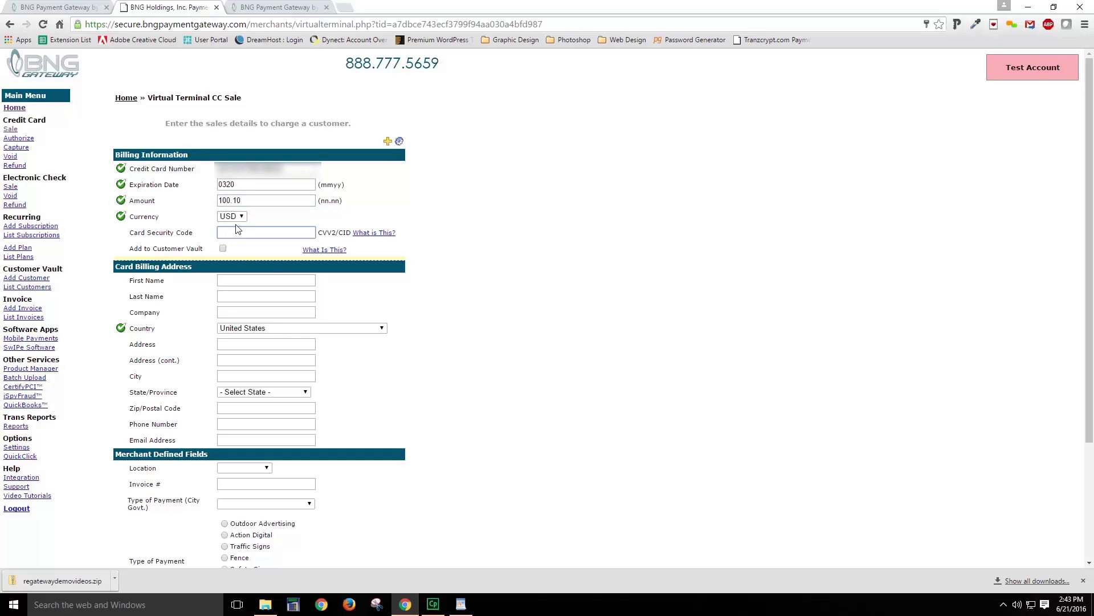
text(665)
Step: Fill in the cardholder's first and last name
click(238, 280)
text(Beth)
click(239, 293)
text(B)
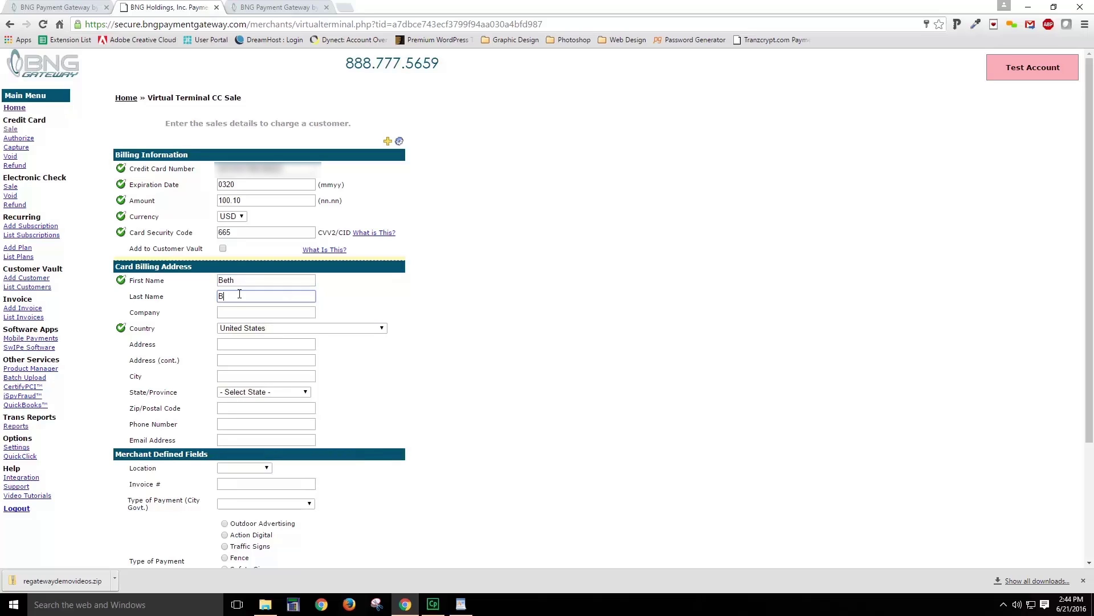
key(Tab)
key(Tab)
key(Tab)
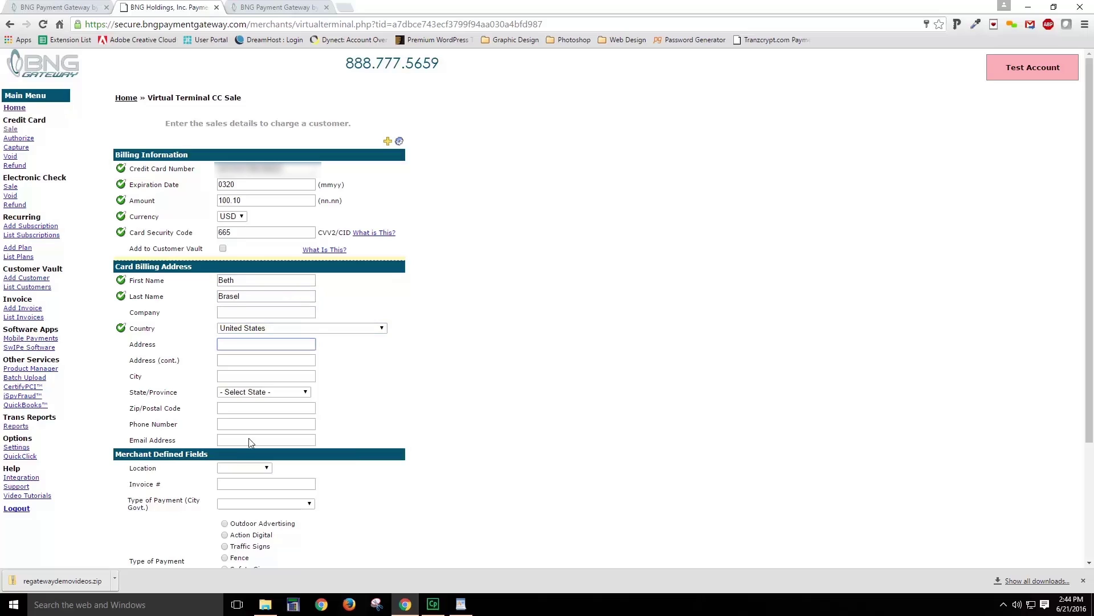
Step: Set location Fargo, invoice 12345, payment type Utilities and tick Safety Signs
scroll(230, 447, down, 1)
scroll(279, 430, down, 1)
scroll(256, 431, down, 1)
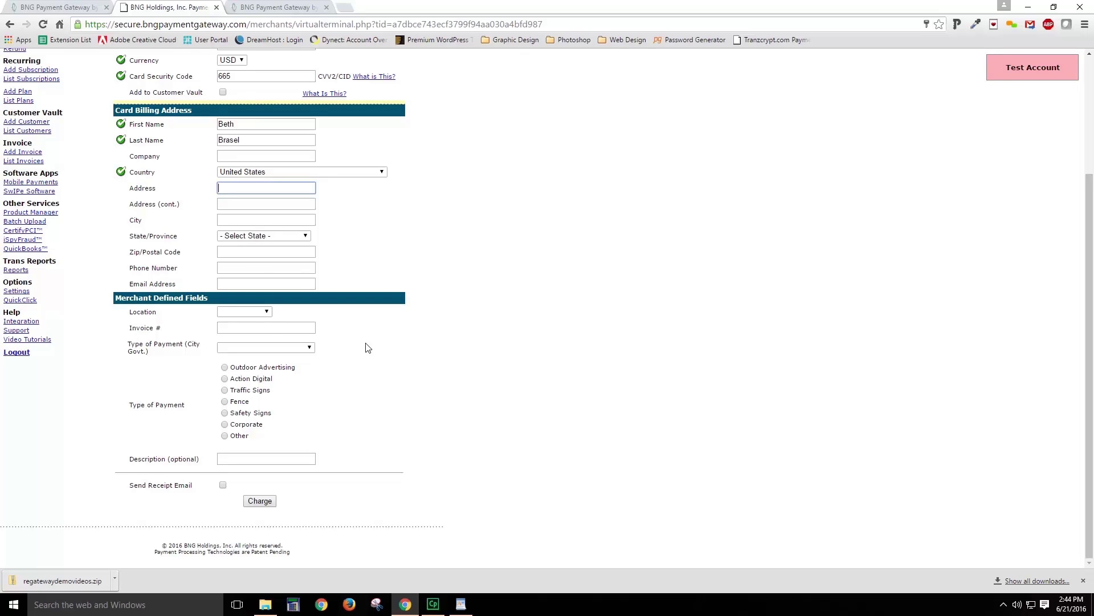
click(266, 313)
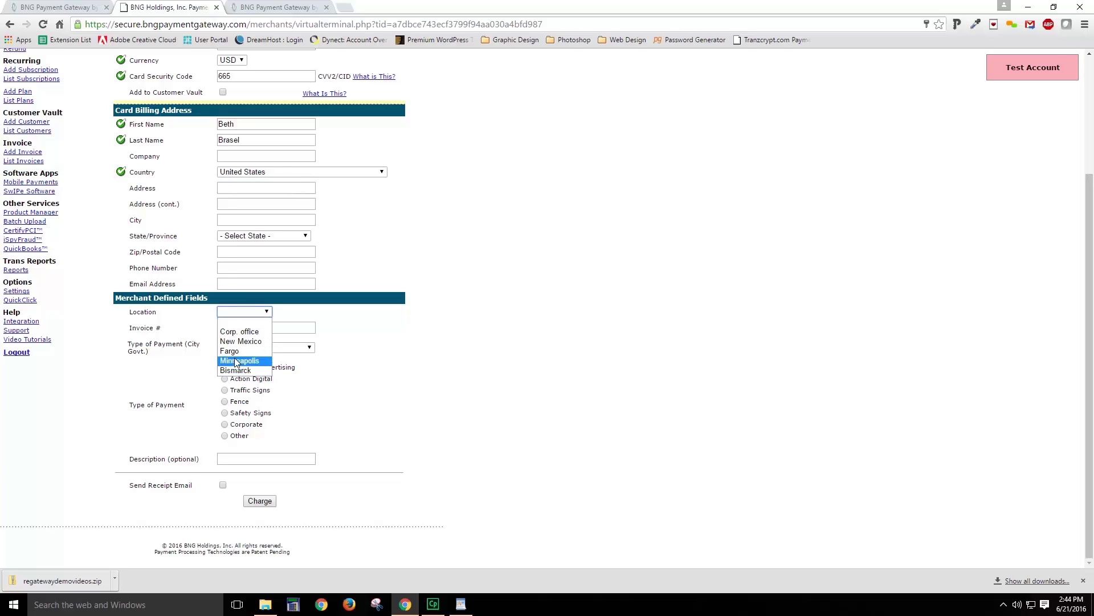
click(234, 350)
click(253, 328)
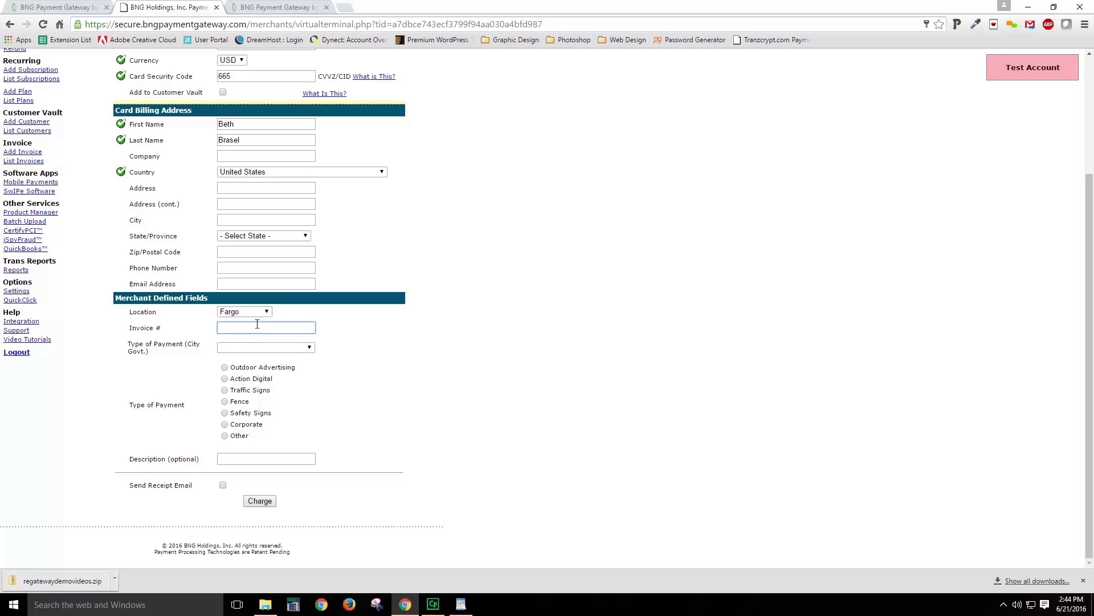
text(12345)
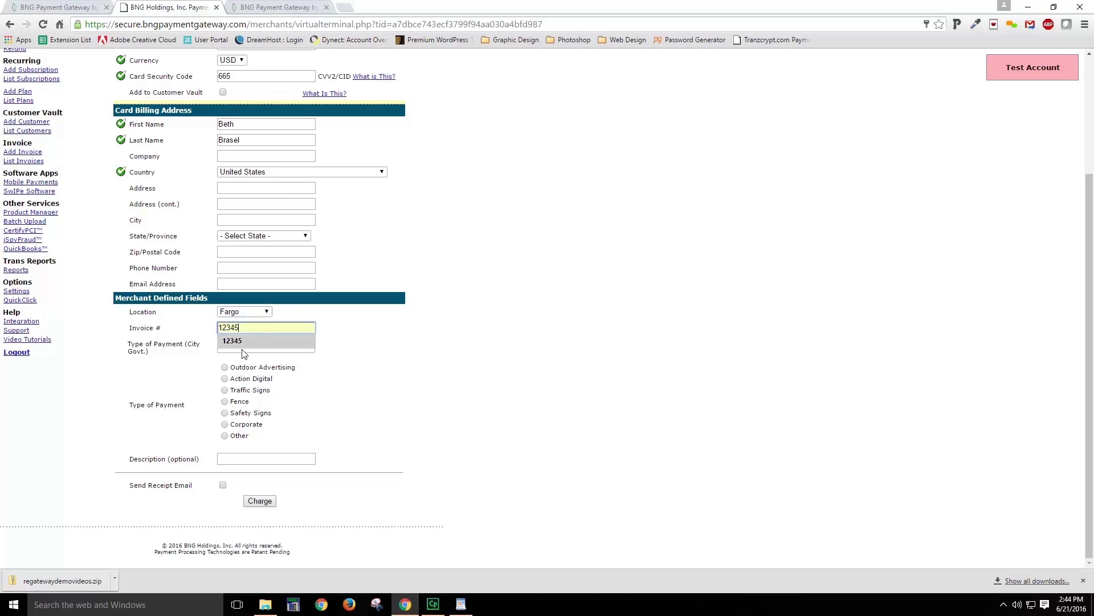
click(87, 373)
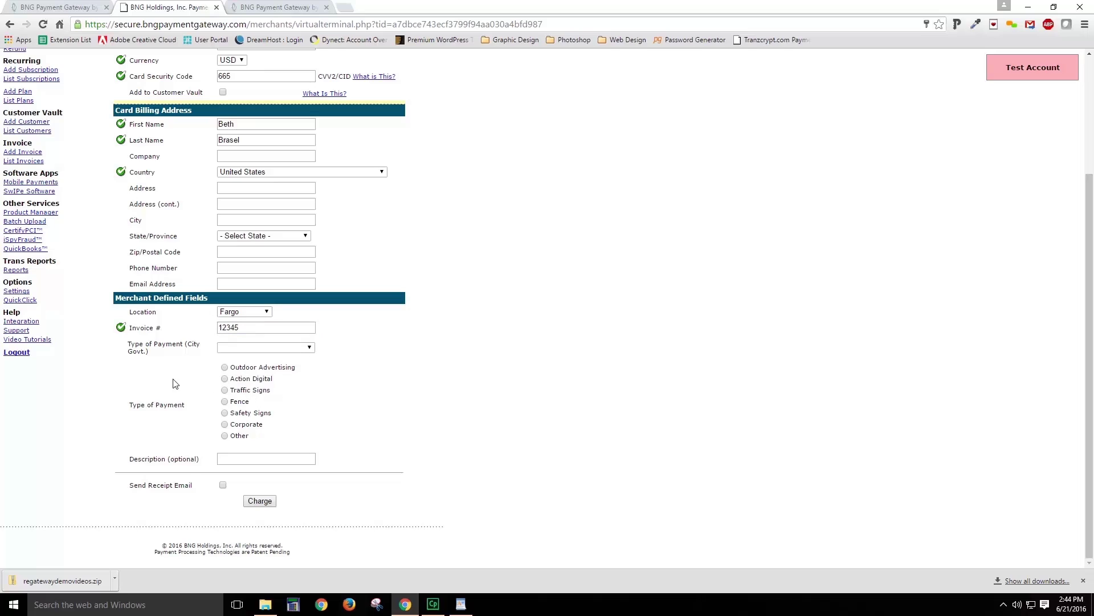
click(307, 348)
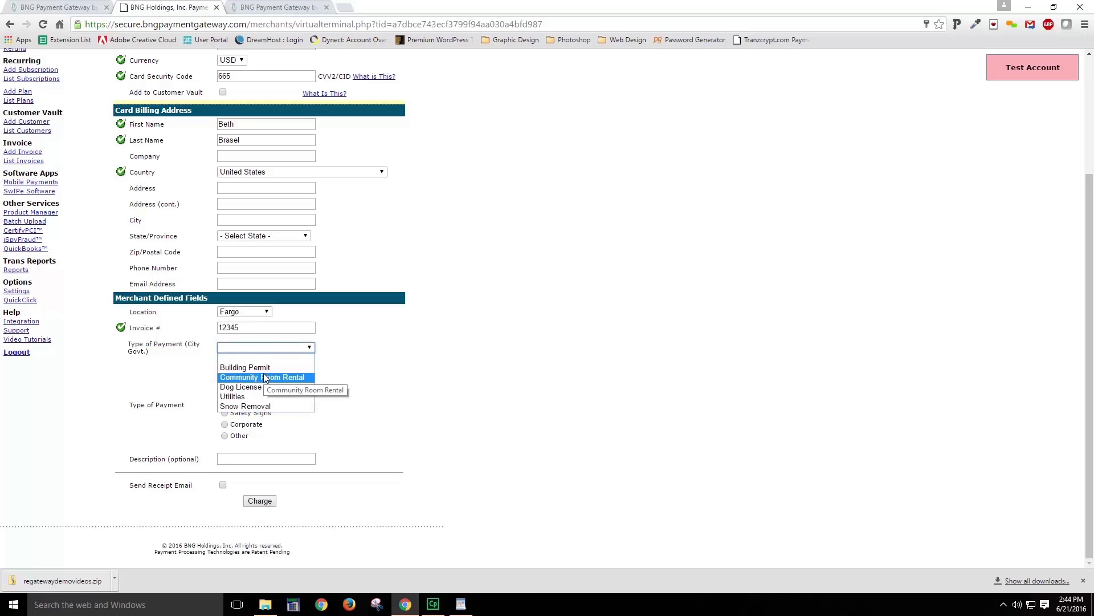
click(243, 396)
click(225, 413)
Step: Enter description 'test', the customer's e-mail address, and request a receipt e-mail
click(243, 455)
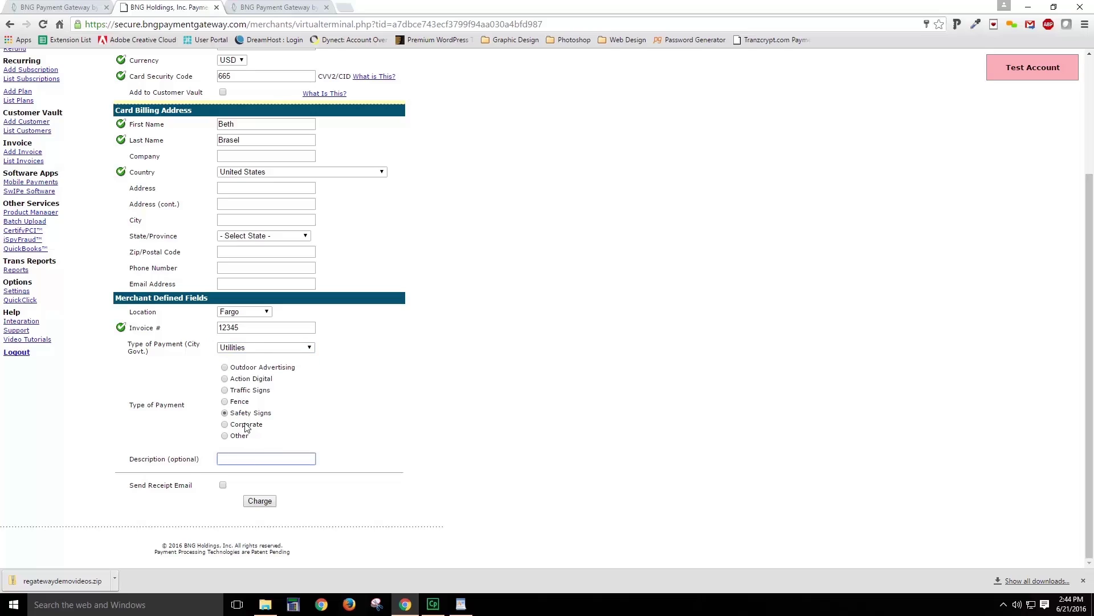
text(test)
click(143, 497)
click(227, 282)
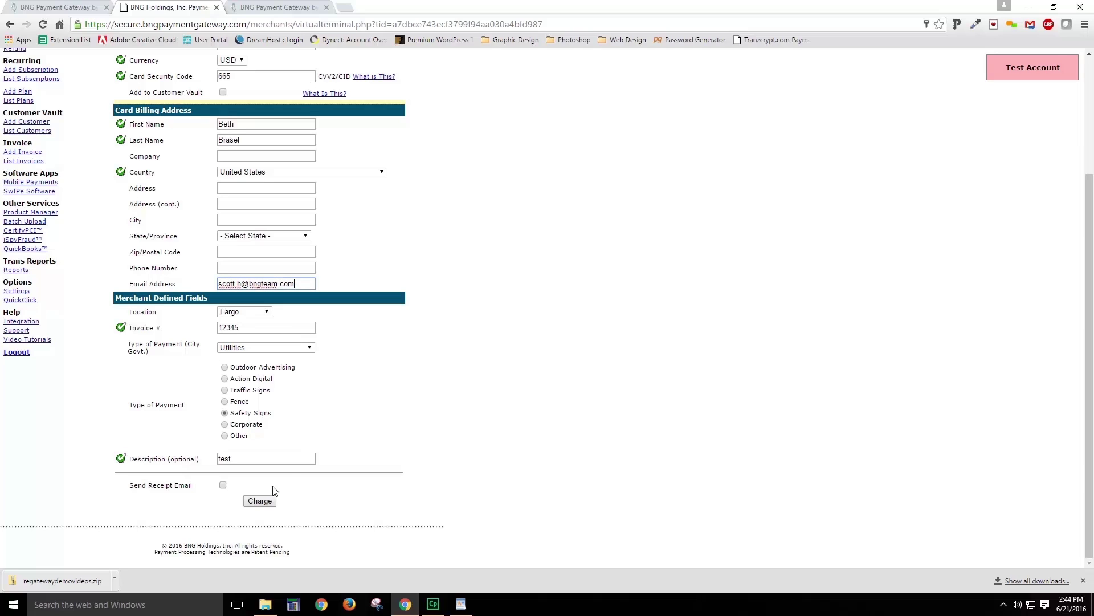
click(222, 485)
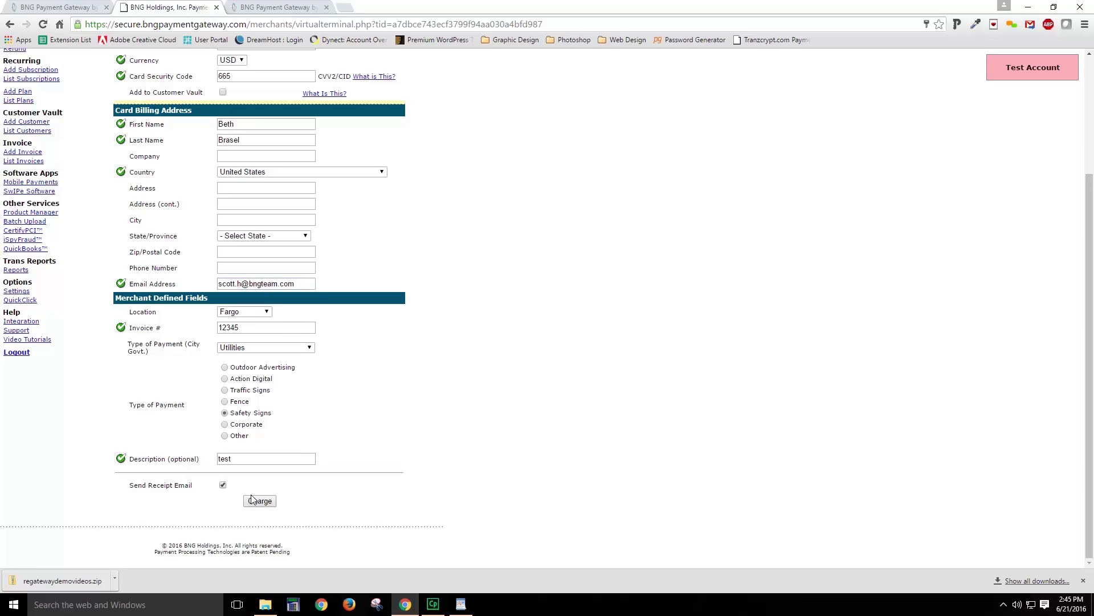
Step: Charge the 100.10 sale and check the receipt's masked card number, Utilities type and date
click(260, 501)
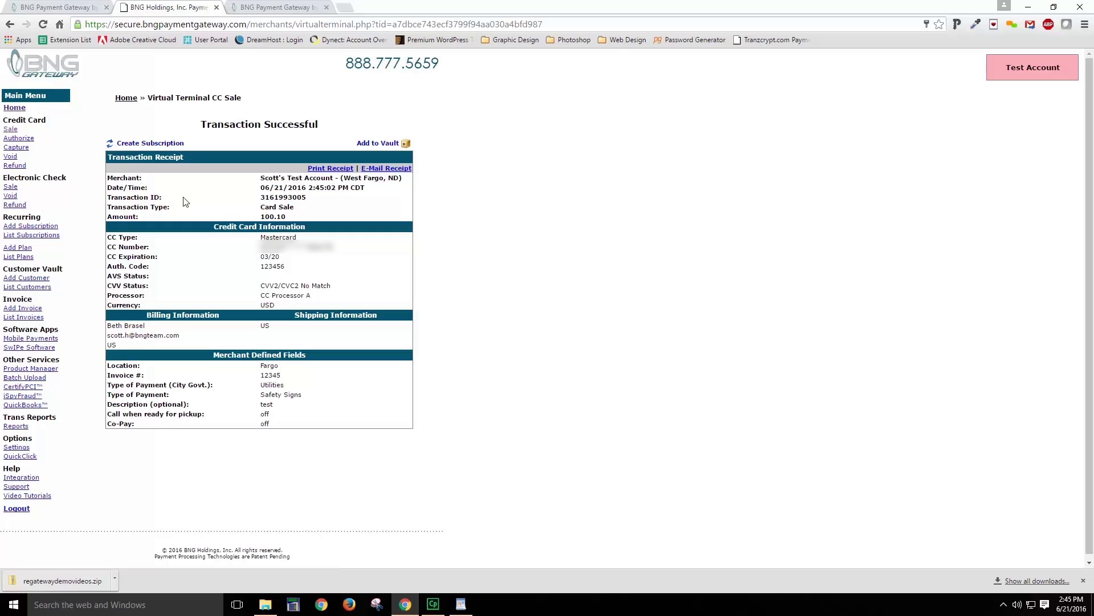
drag(262, 248, 326, 248)
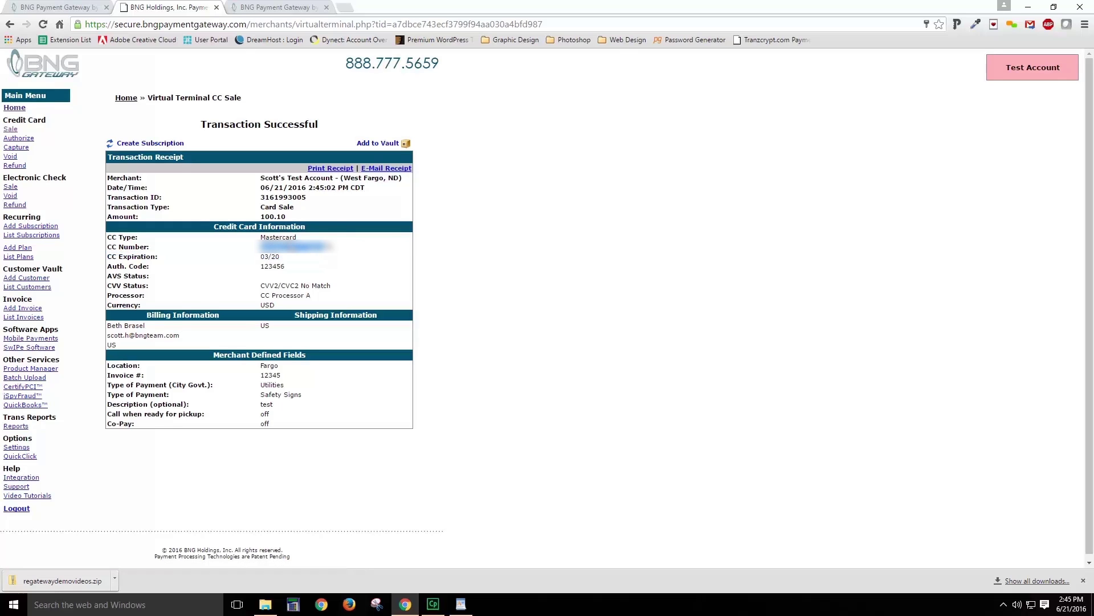
click(199, 369)
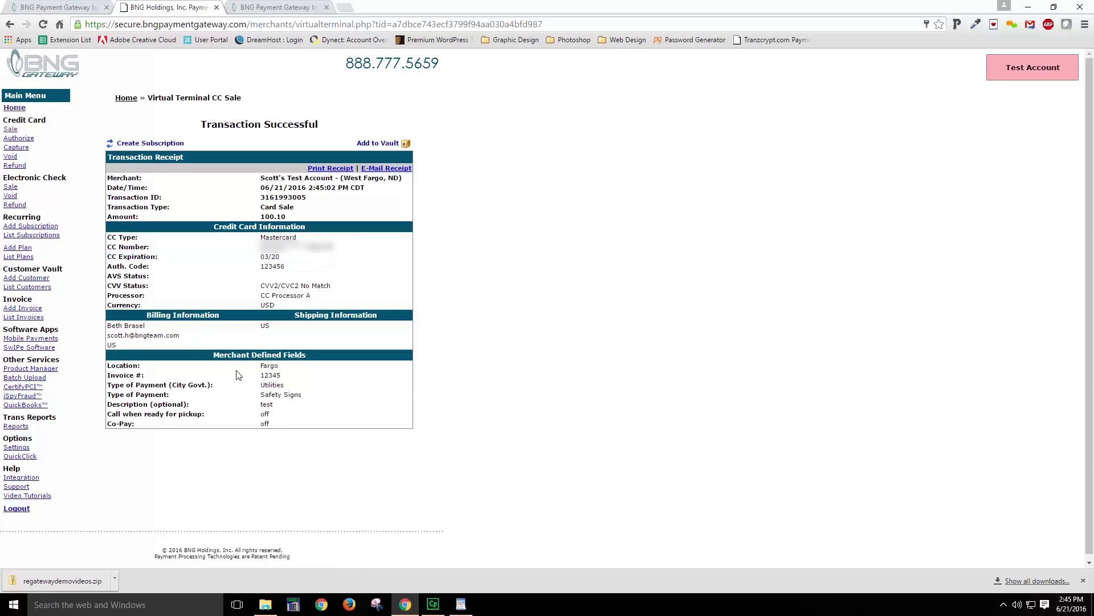
drag(264, 385, 278, 387)
click(279, 394)
drag(264, 187, 367, 190)
click(369, 195)
Step: Start a subscription from the sale with an e-mailed receipt, then choose to create a new billing plan
click(137, 145)
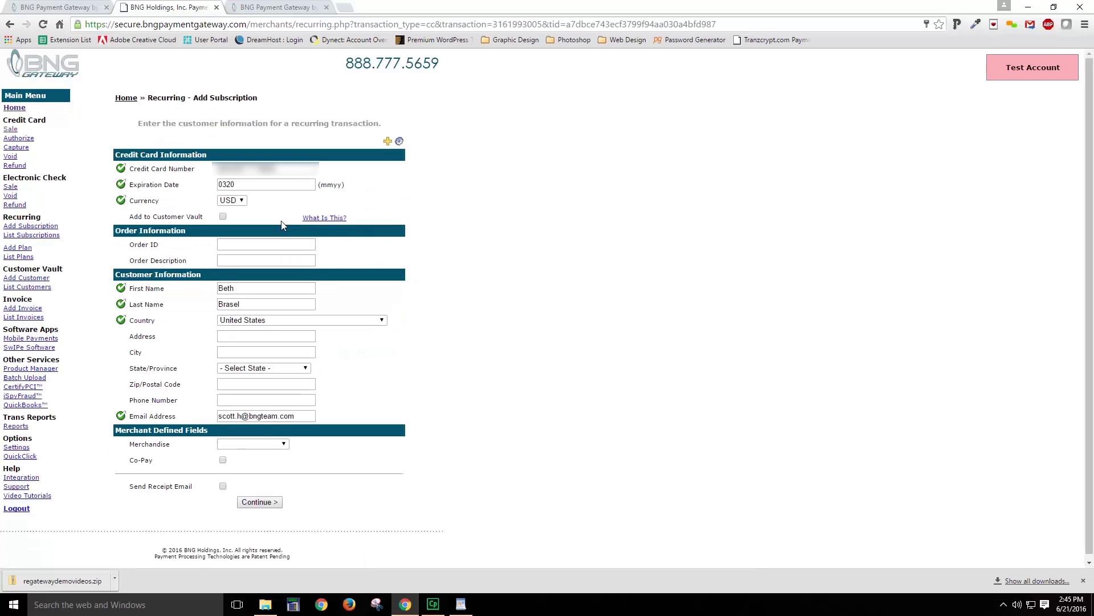
scroll(284, 228, down, 1)
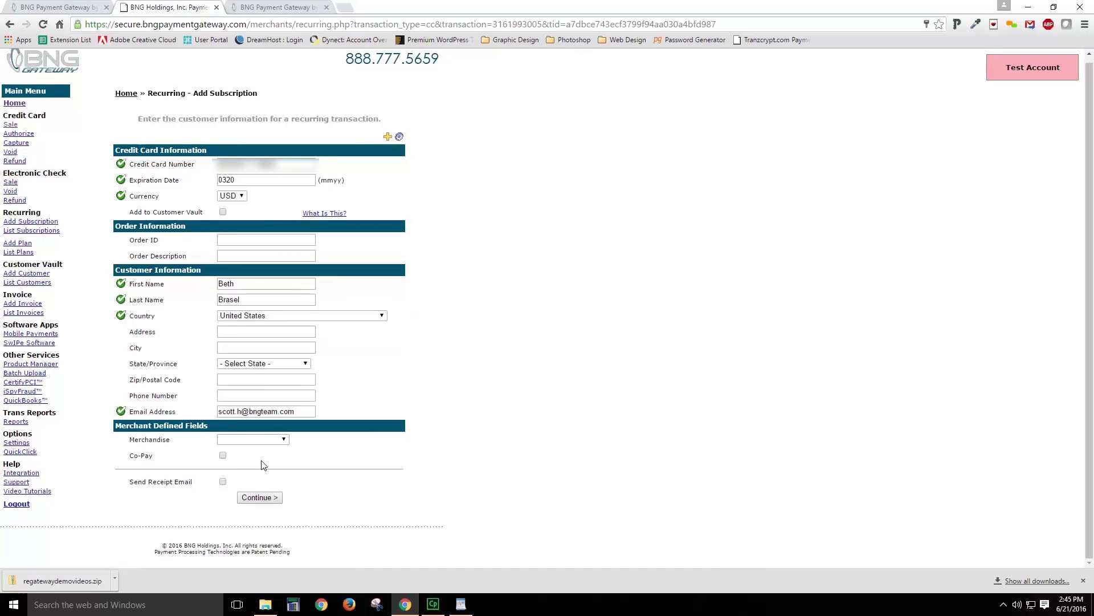
click(222, 482)
click(252, 497)
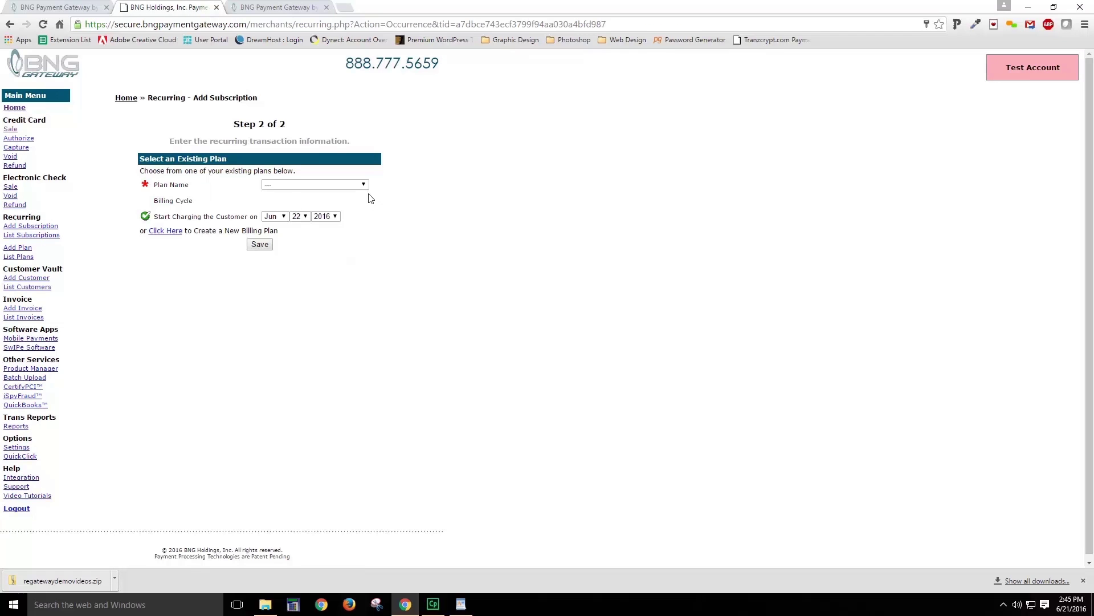
click(365, 185)
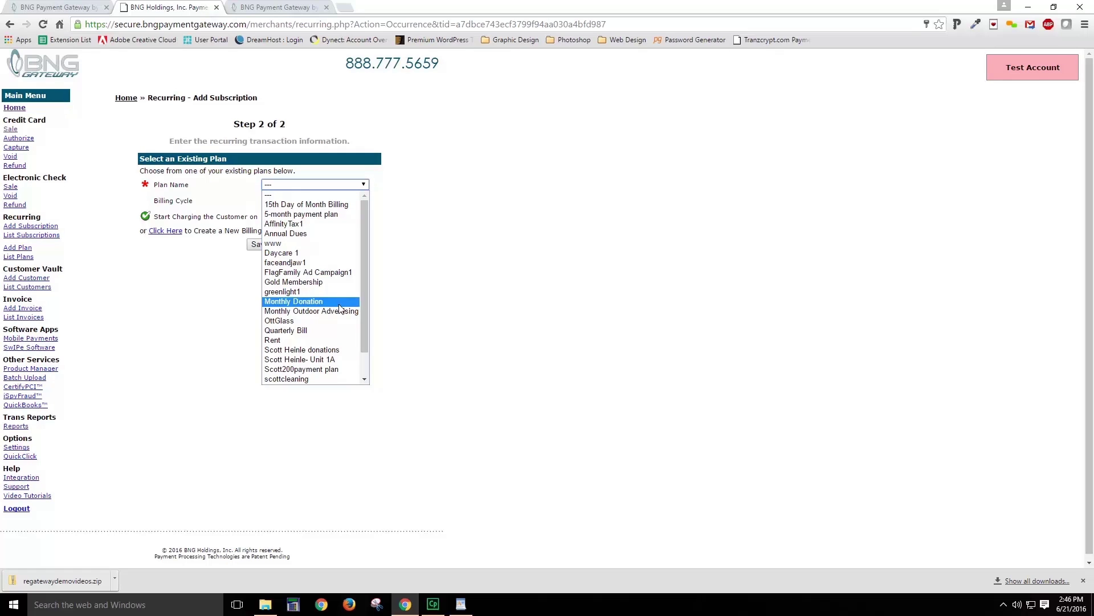
click(188, 298)
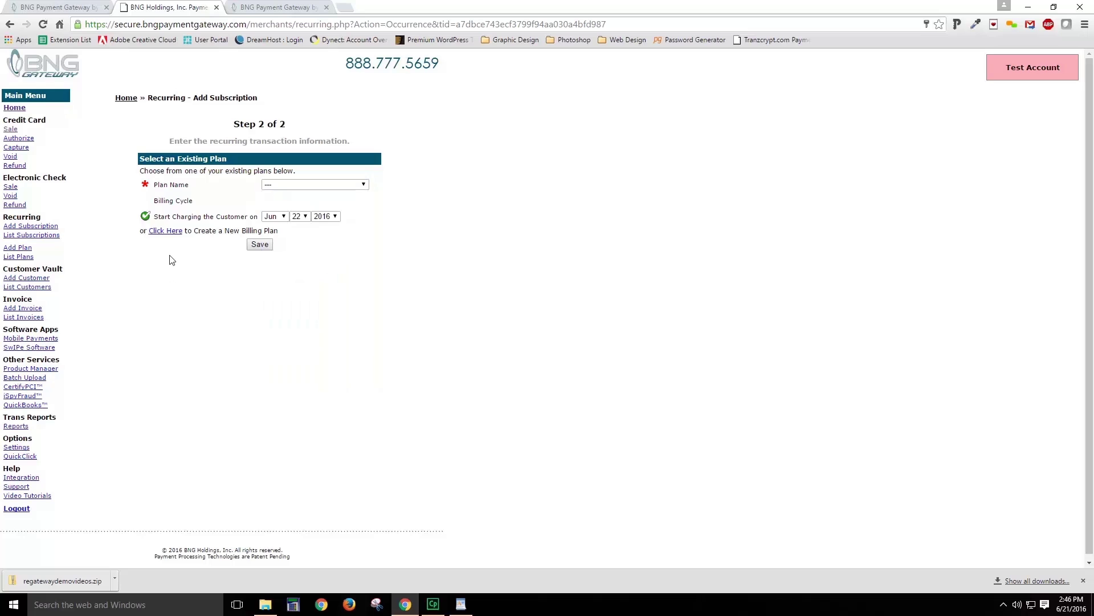
click(171, 231)
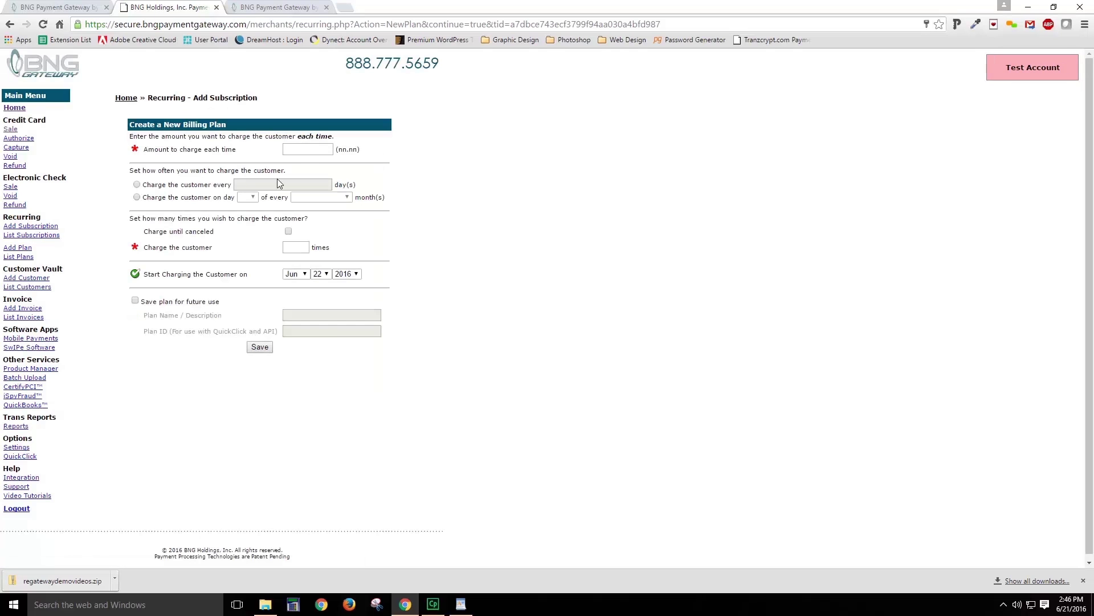
Step: Set the plan amount to 110.00, billed on day 1 of every 1 month
click(308, 151)
text(110.00)
click(137, 185)
click(280, 186)
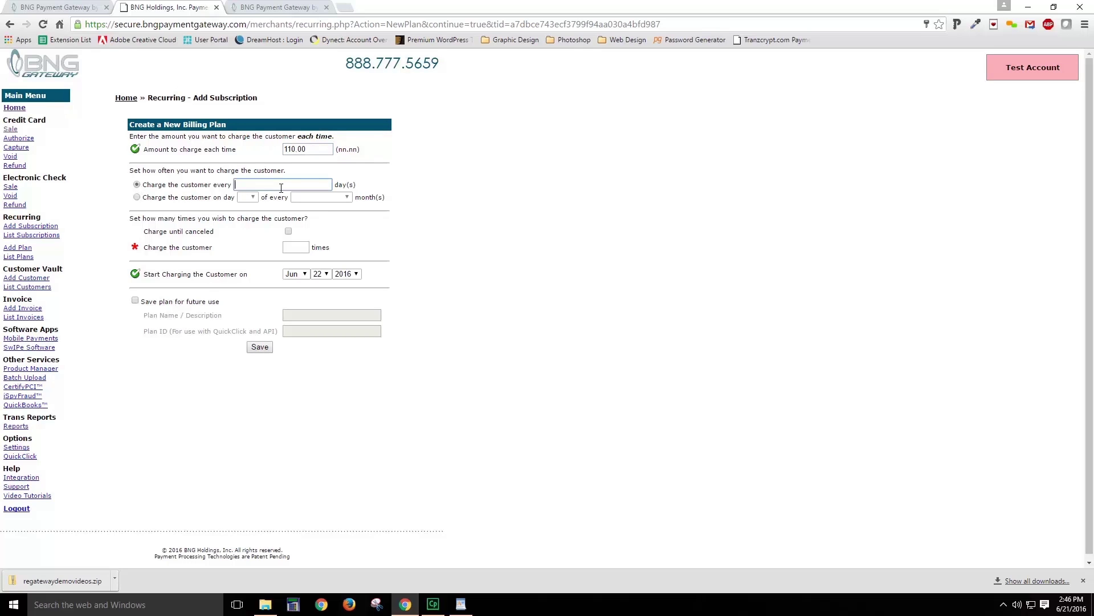
text(15)
key(BackSpace)
key(BackSpace)
click(137, 198)
click(251, 198)
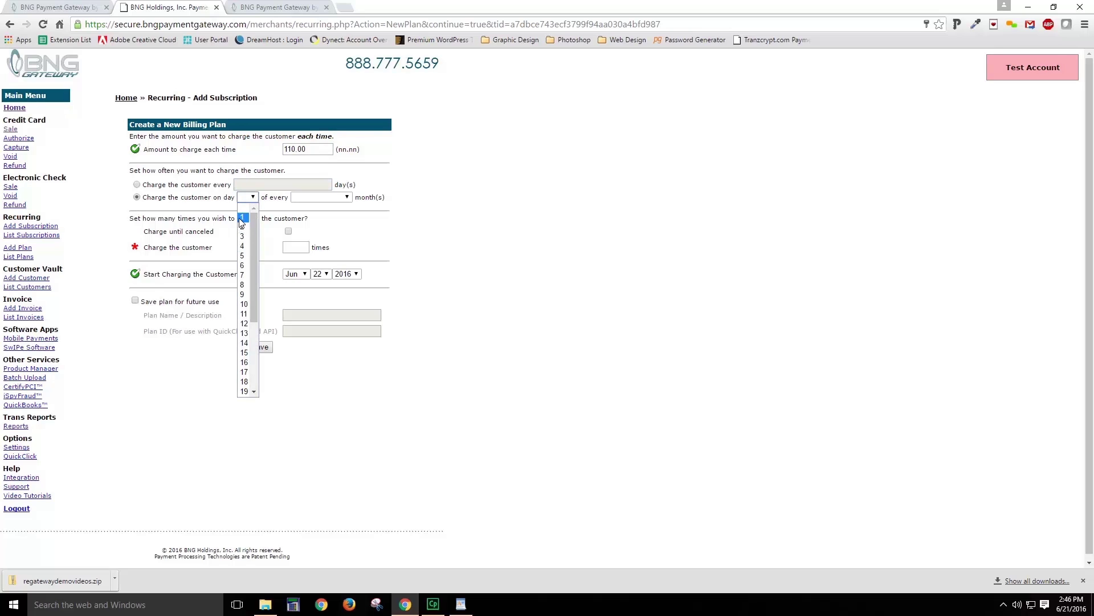
click(242, 217)
click(337, 198)
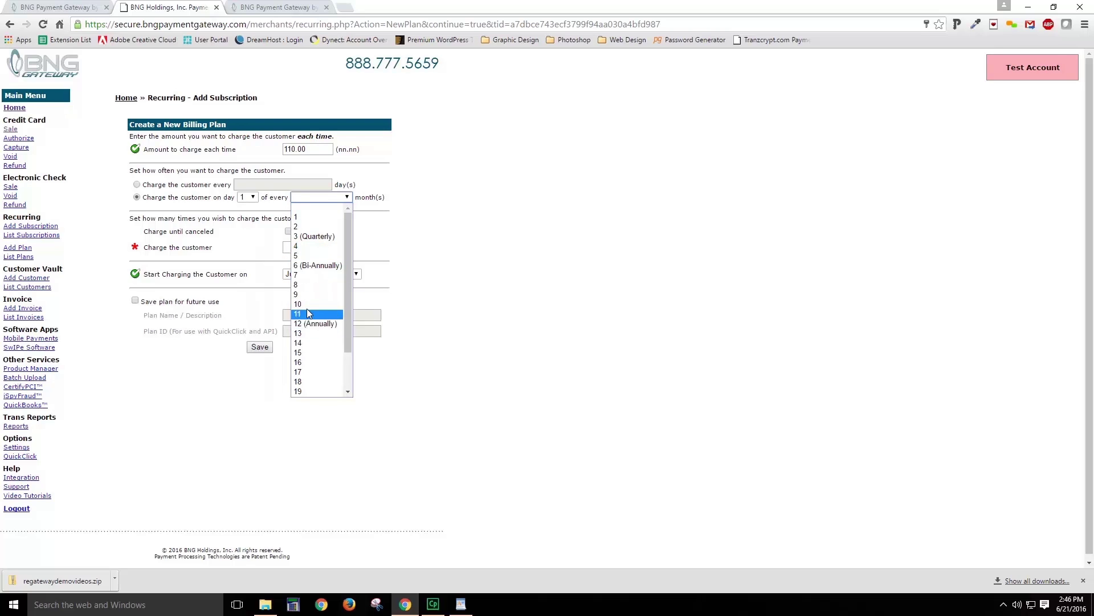
click(296, 216)
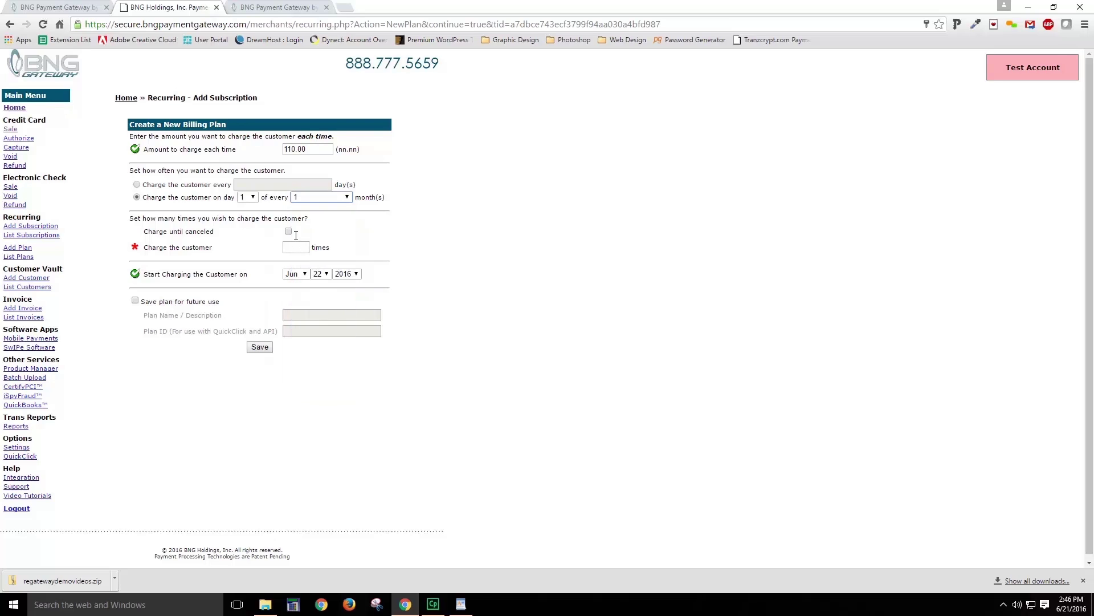
Step: Limit the plan to 12 charges starting Jul 1 2016
click(289, 231)
click(289, 231)
click(297, 246)
text(12)
click(306, 275)
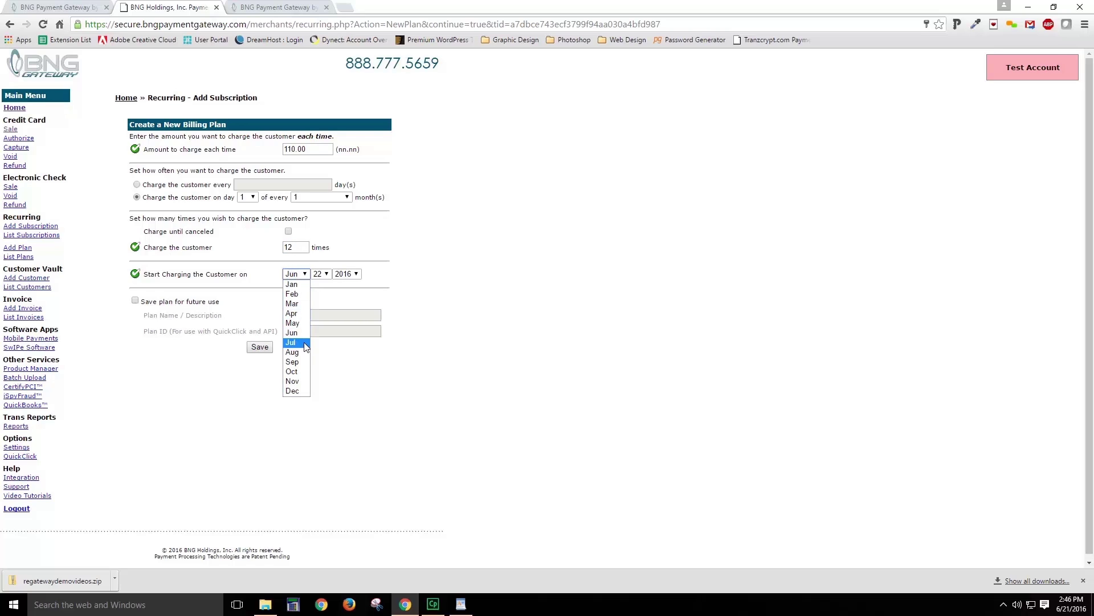
click(306, 342)
click(321, 274)
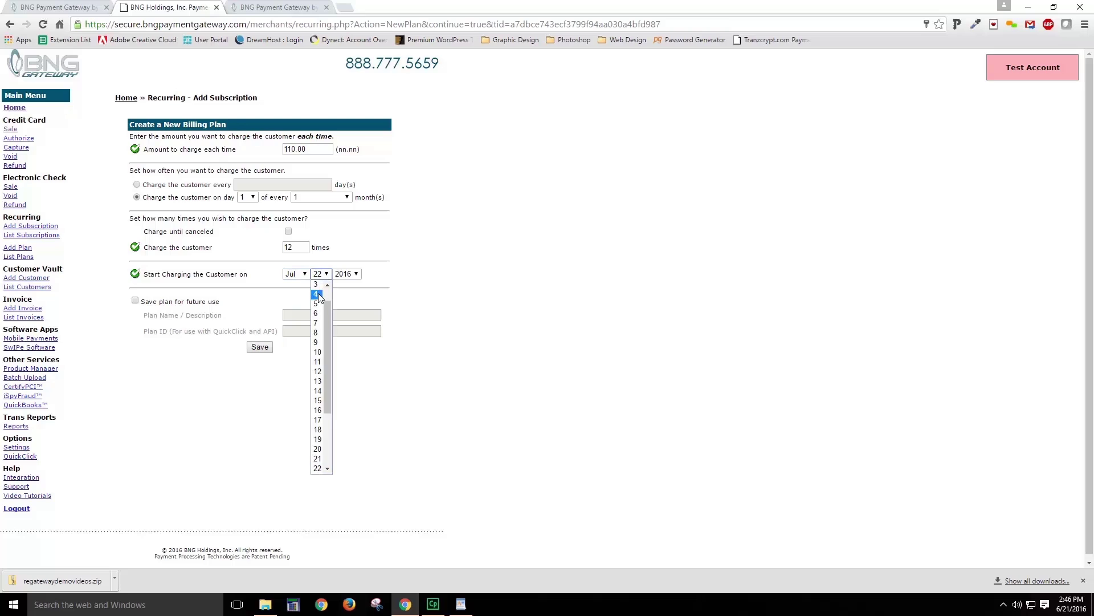
scroll(326, 308, up, 1)
click(317, 286)
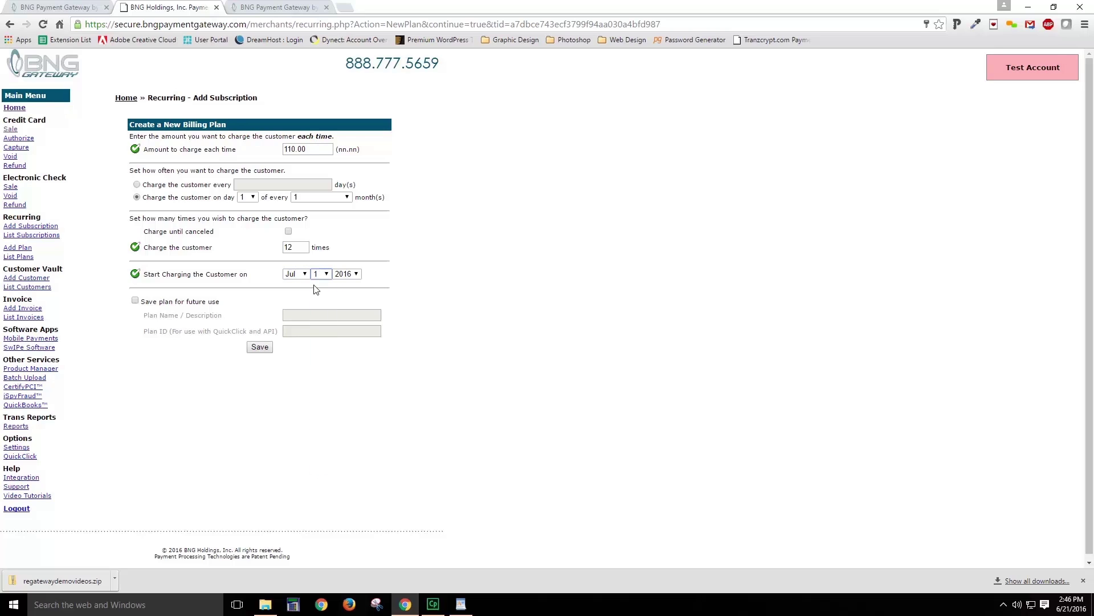
Step: Save the plan as test1 and save the subscription
click(135, 300)
click(319, 316)
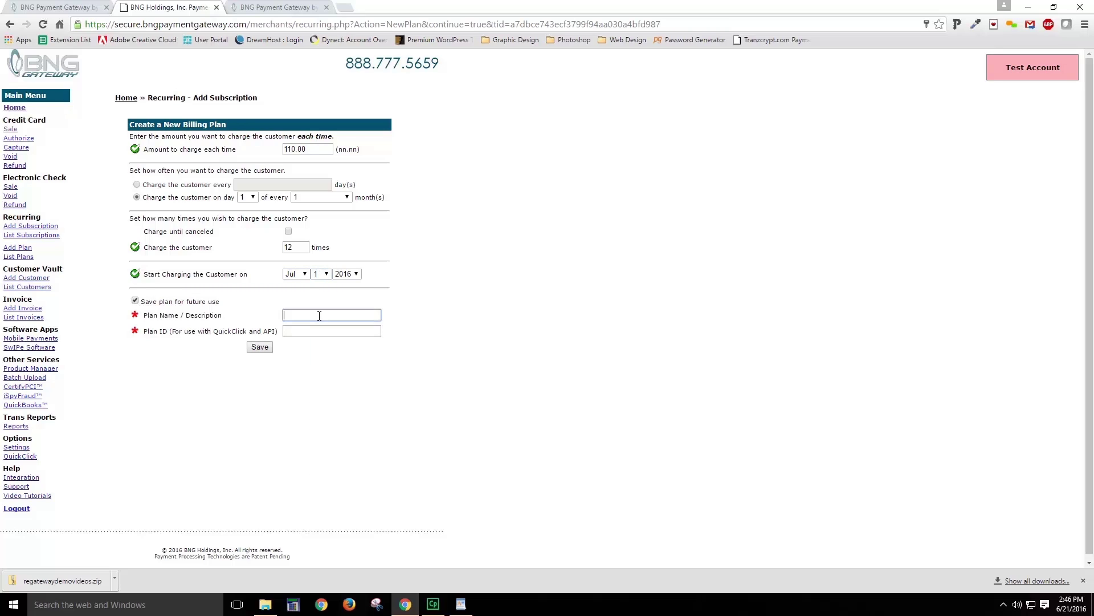
text(test1)
key(Tab)
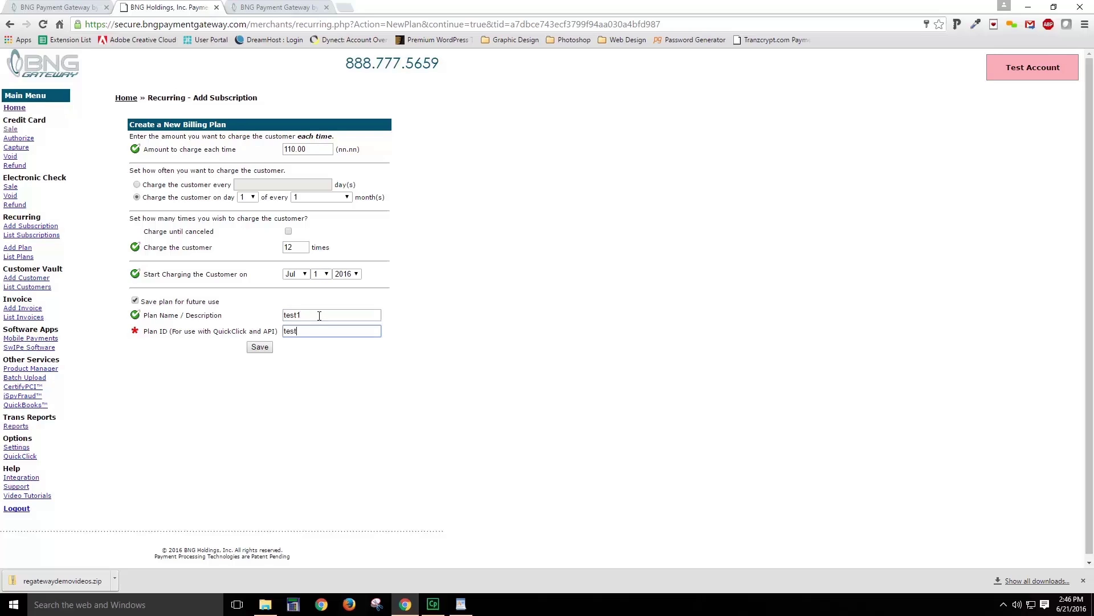
click(263, 347)
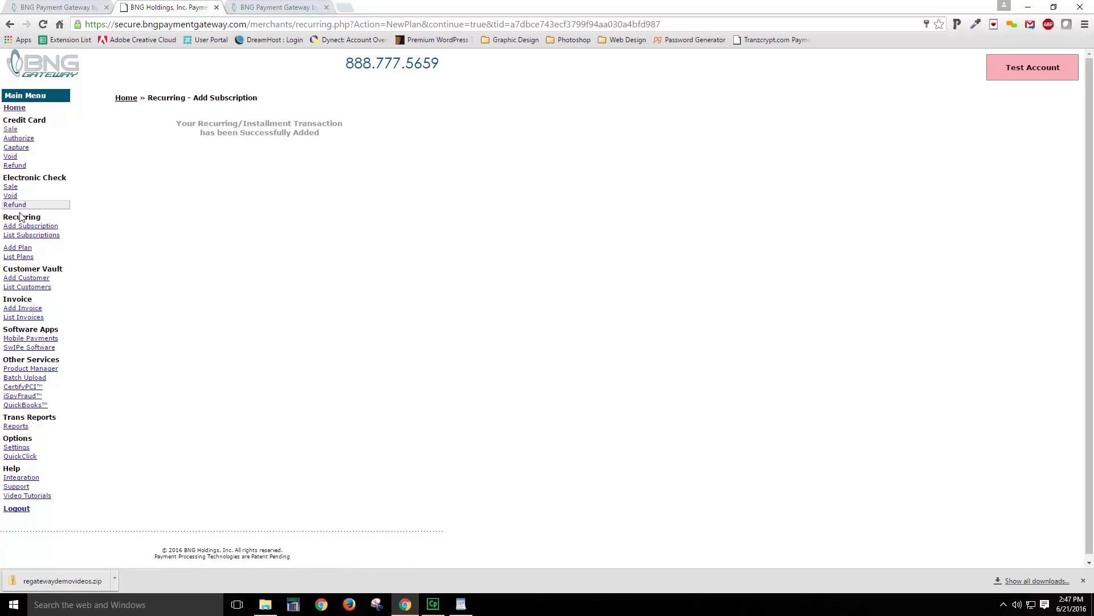
Step: Open the test1 plan's details from the billing plans list
click(17, 257)
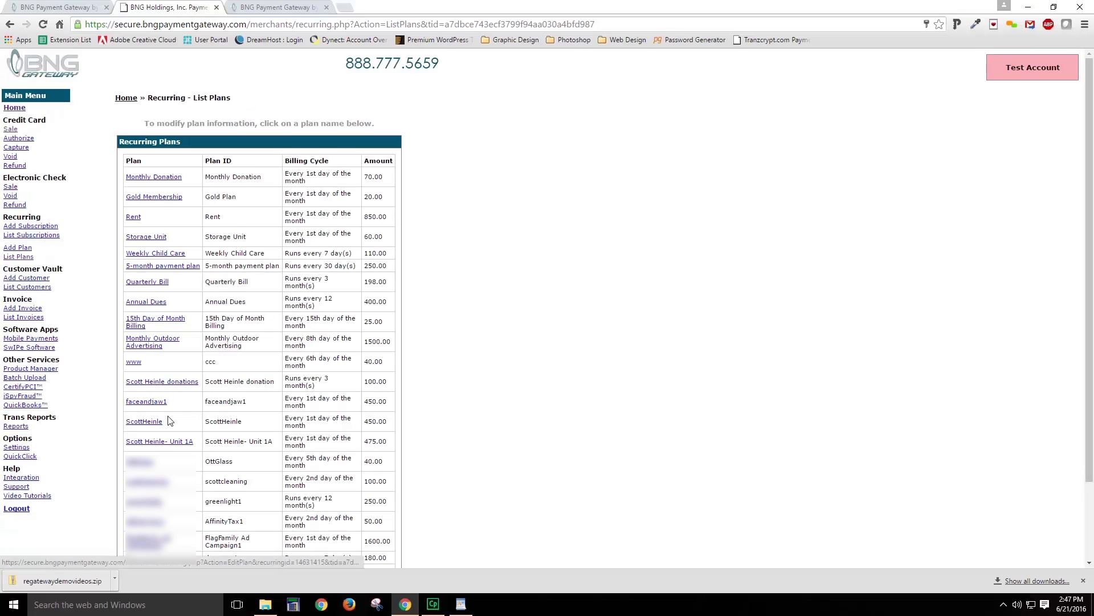
scroll(171, 399, down, 3)
click(132, 493)
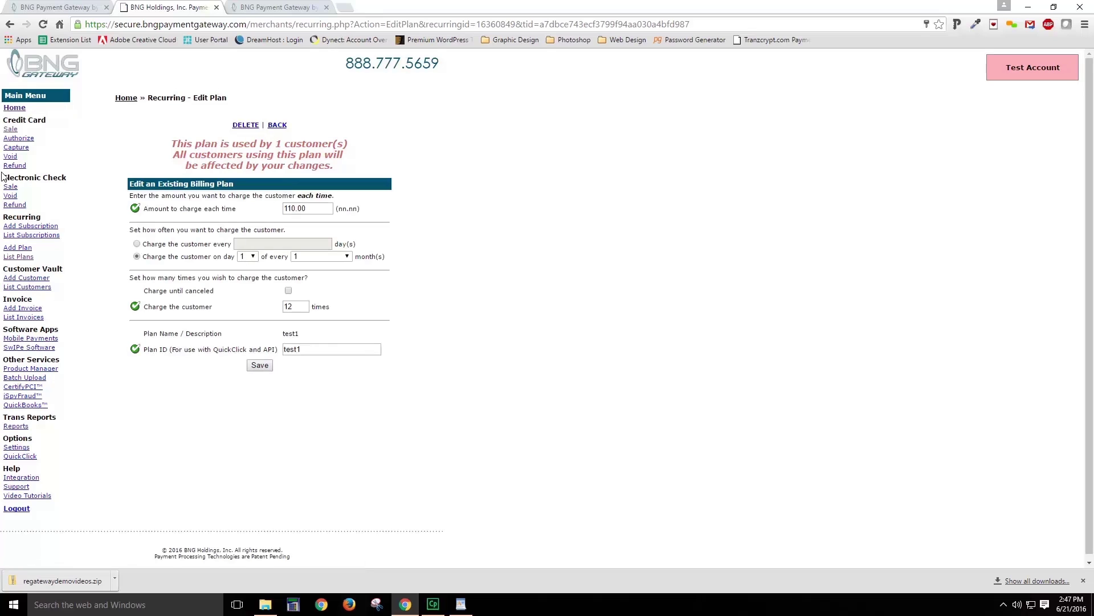
Step: List recurring subscriptions and jump to the last page to find the new 110.00 one
click(15, 236)
scroll(247, 411, down, 6)
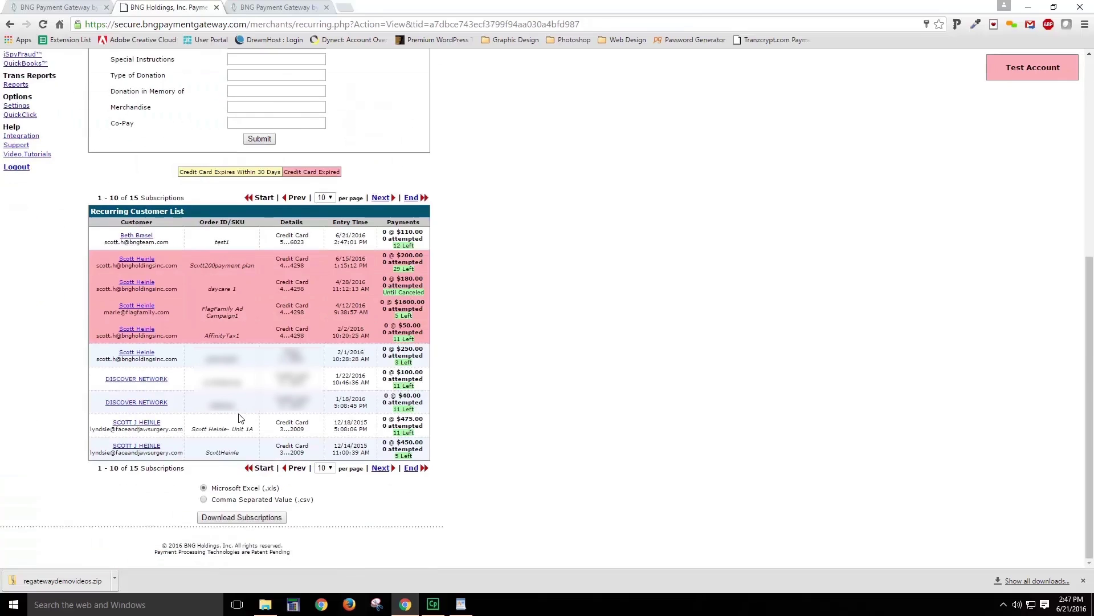
scroll(240, 419, up, 5)
scroll(239, 425, down, 2)
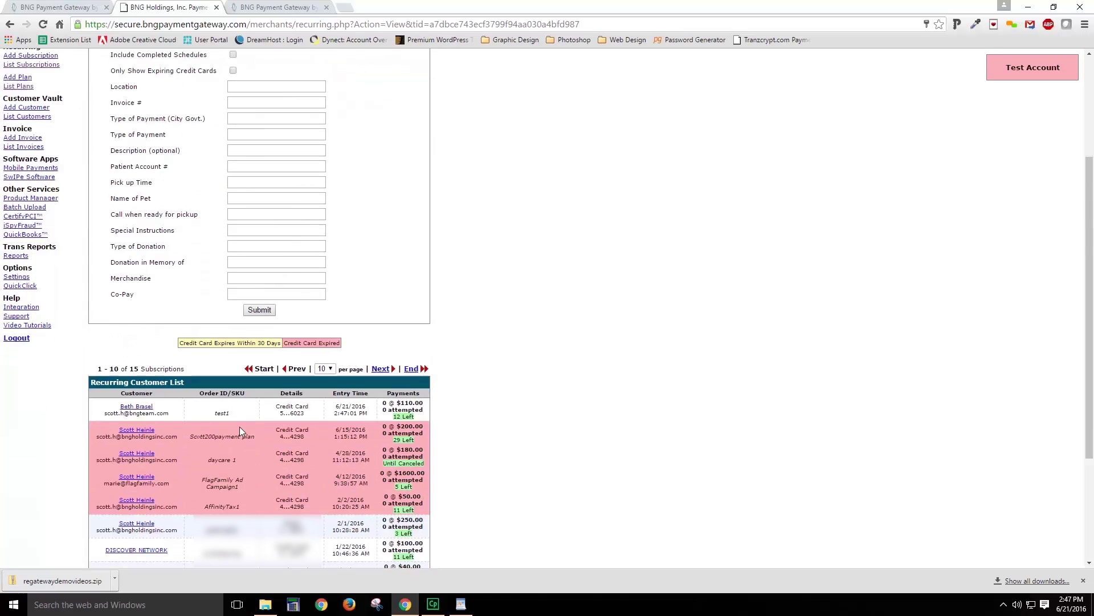
click(413, 369)
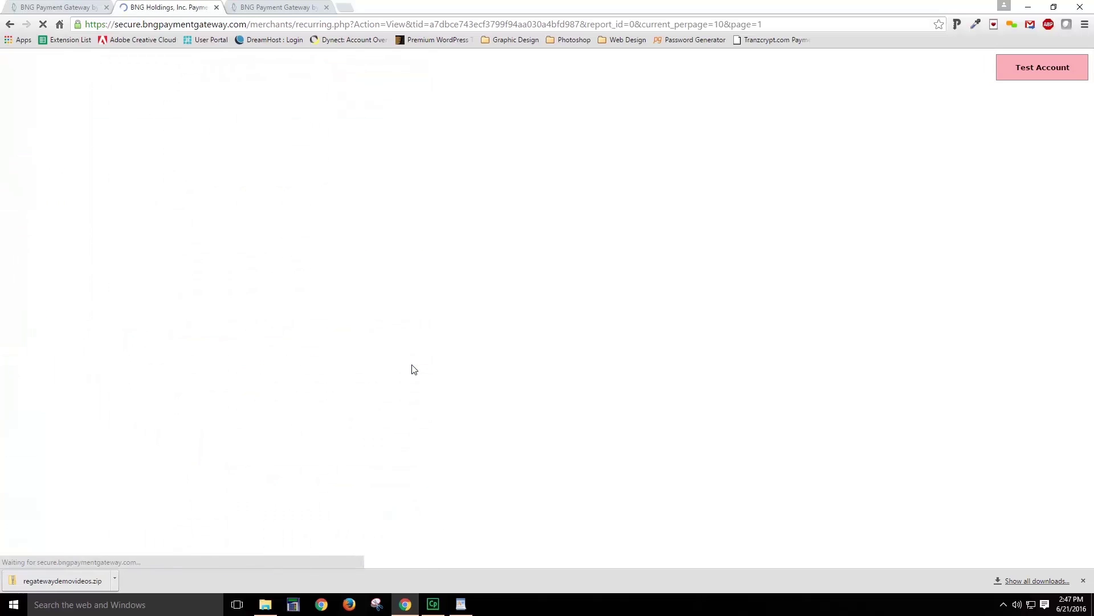
scroll(135, 447, down, 4)
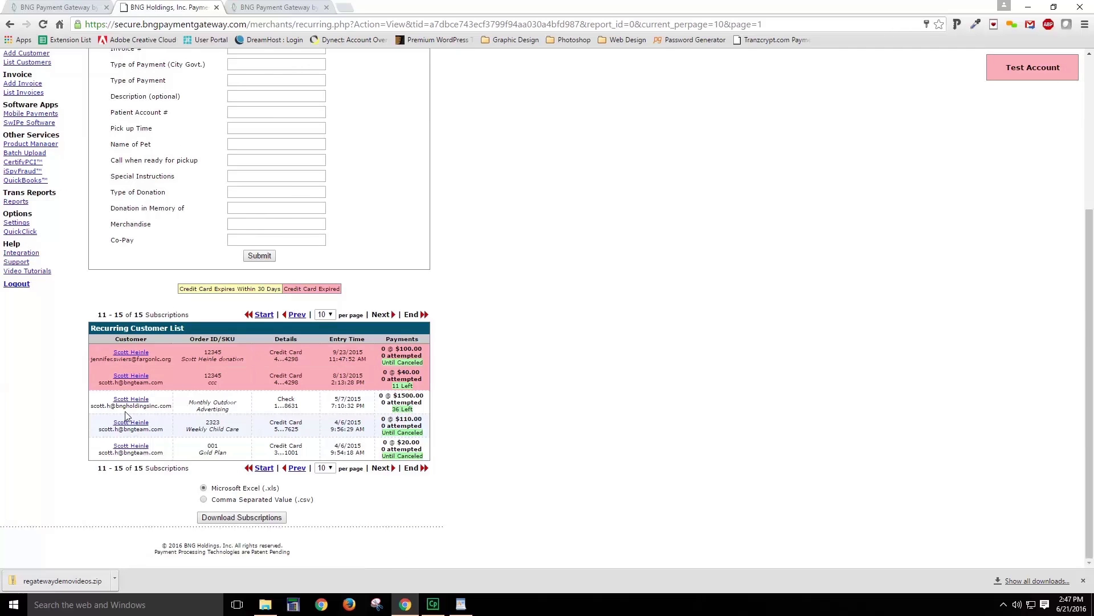
scroll(185, 307, up, 4)
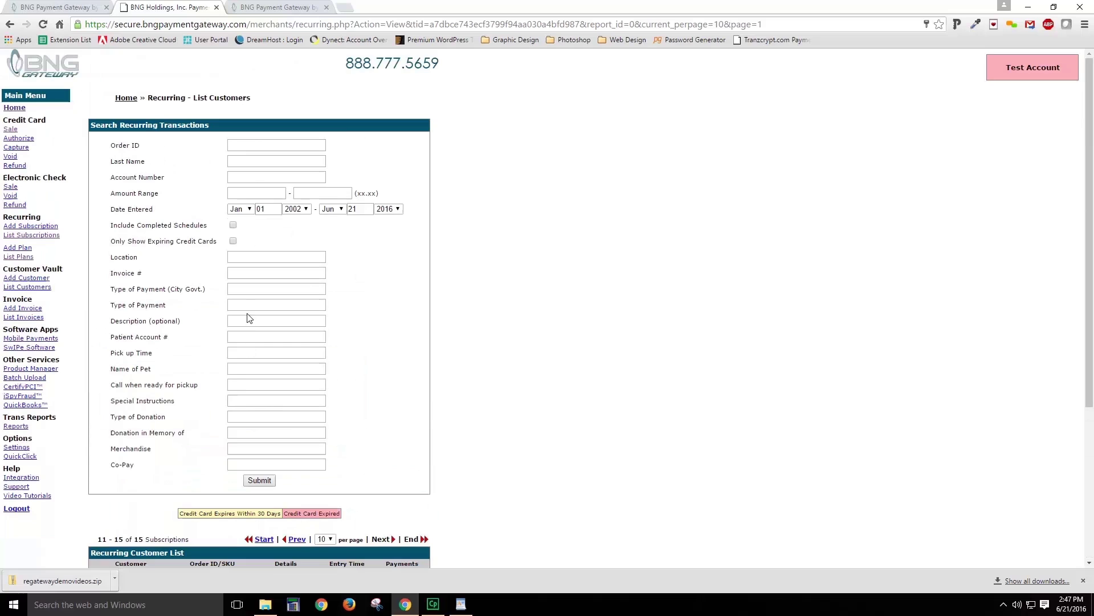
Step: Open the Electronic Check Sale form and select the Name on Account field
click(8, 187)
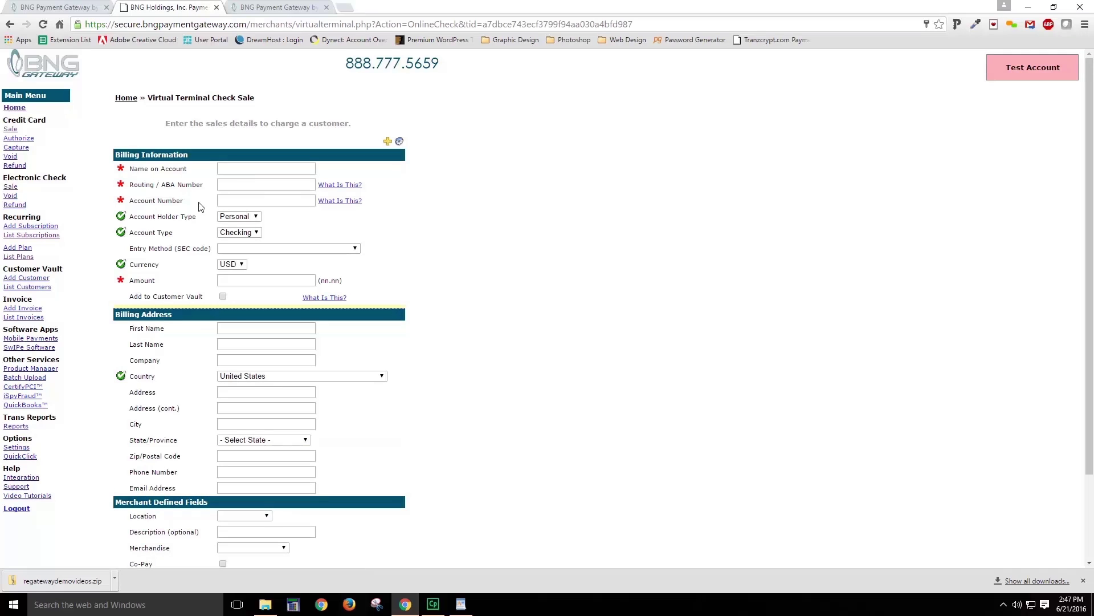
click(250, 170)
scroll(199, 279, down, 3)
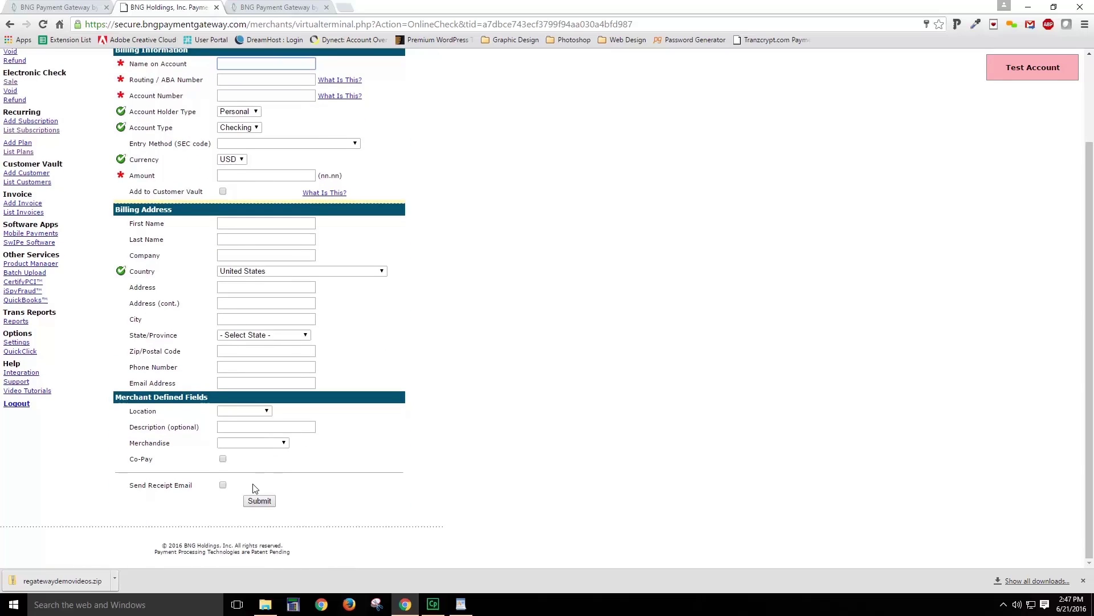